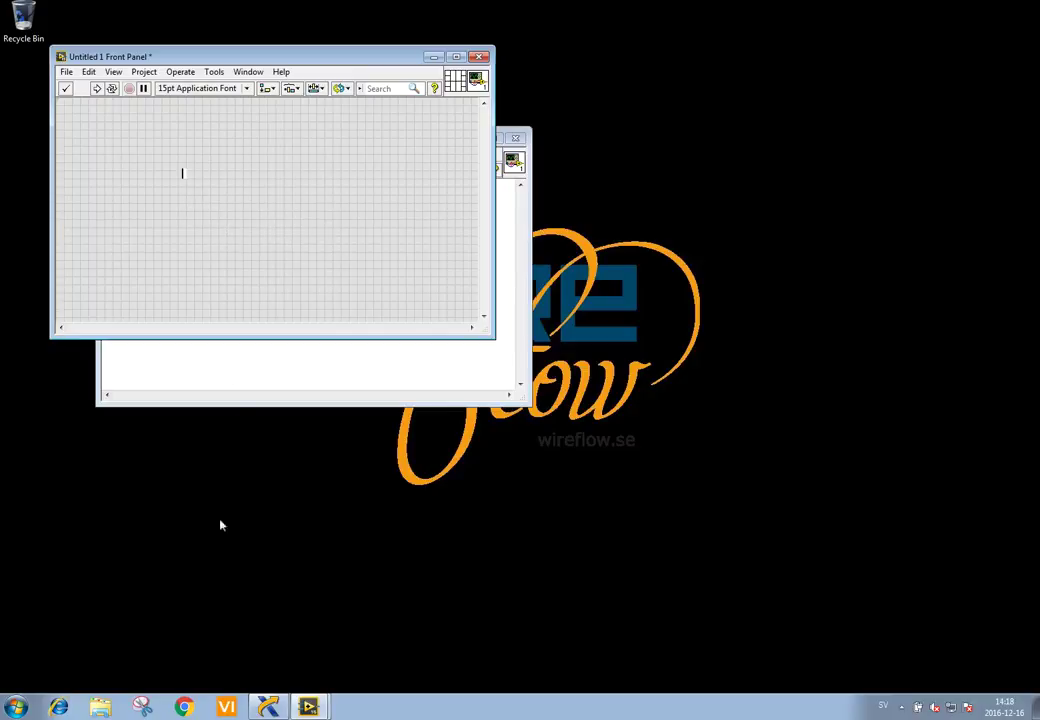
- Switch to Measurement & Automation Explorer and review the cDAQ-9174 chassis, the WF 3132 module and the NI 9401 module
left_click(268, 707)
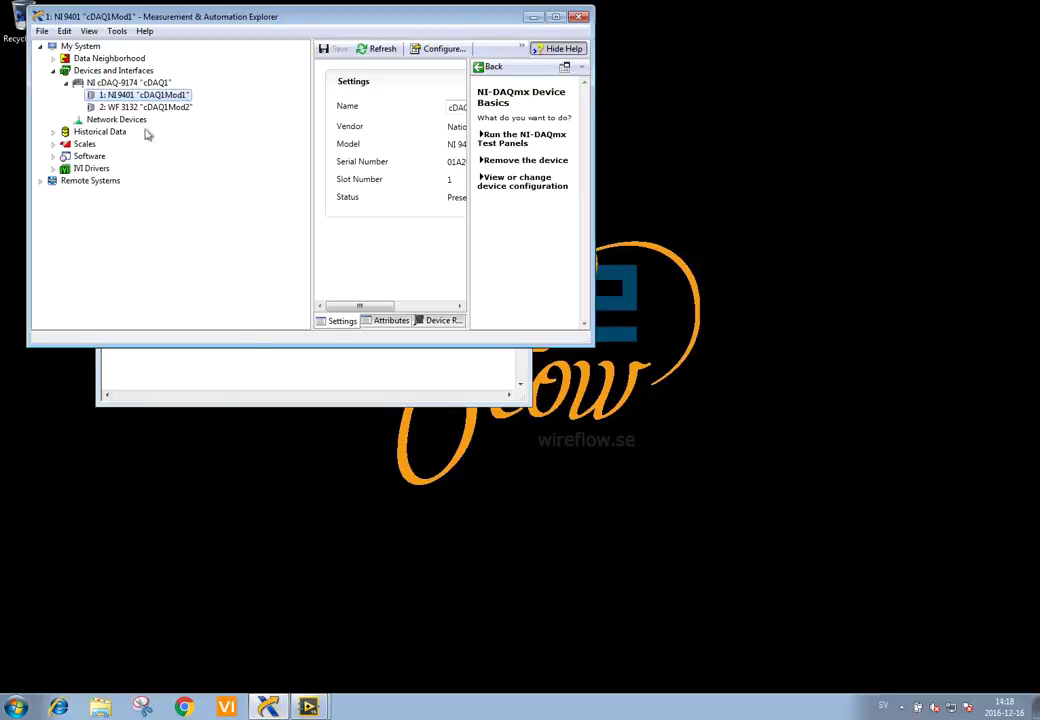
left_click(96, 82)
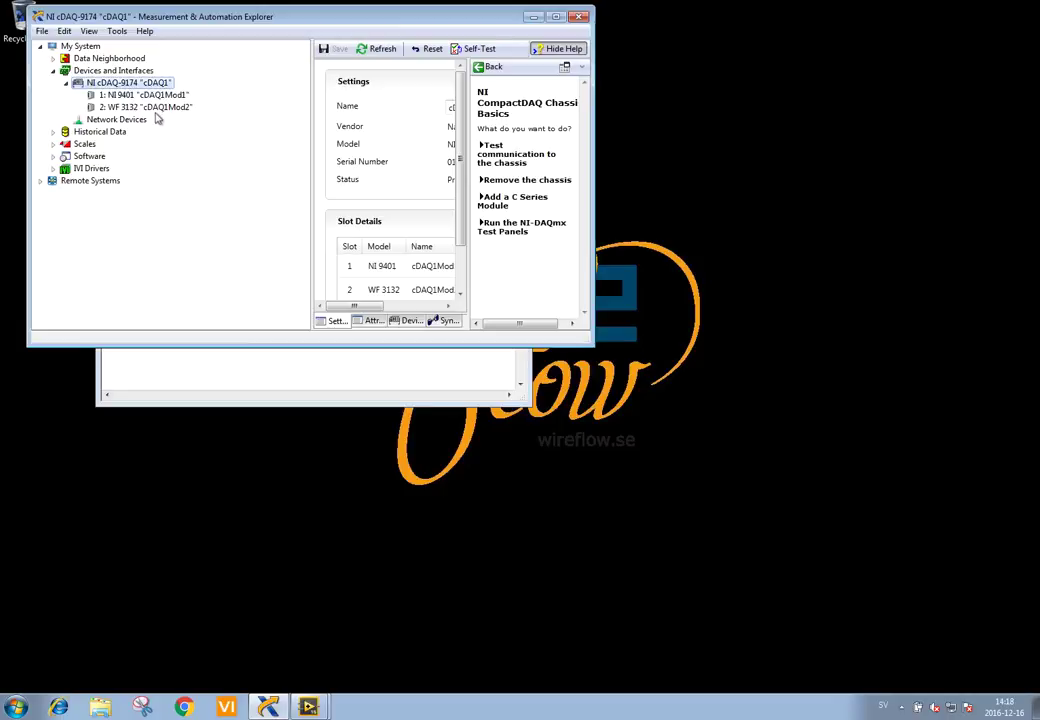
left_click(135, 108)
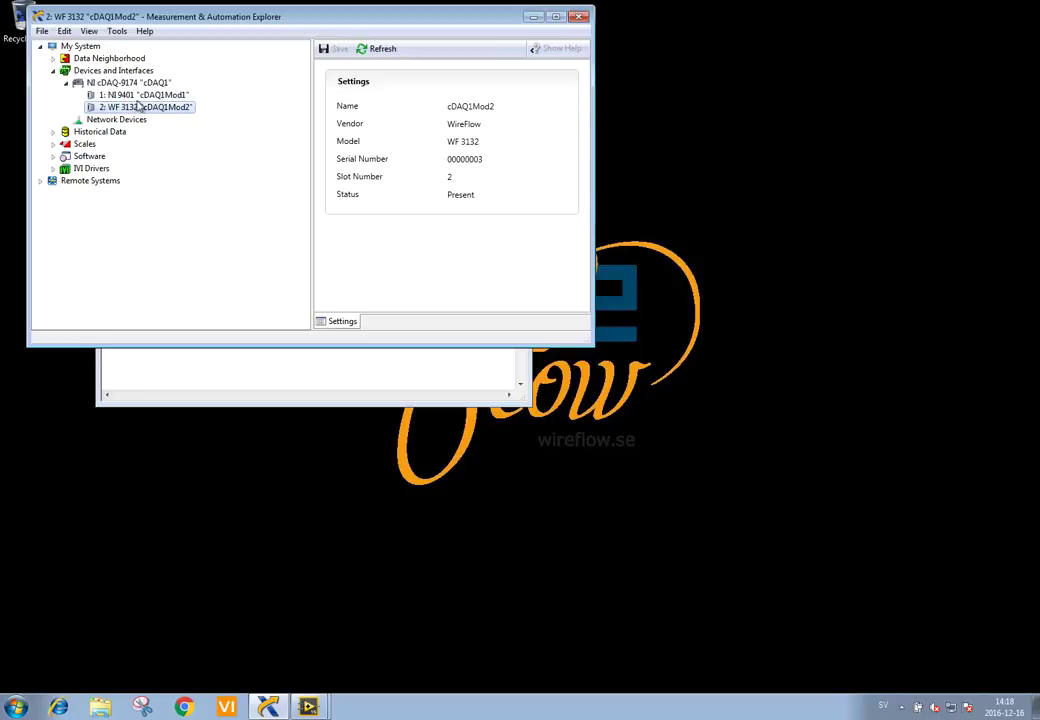
left_click(132, 95)
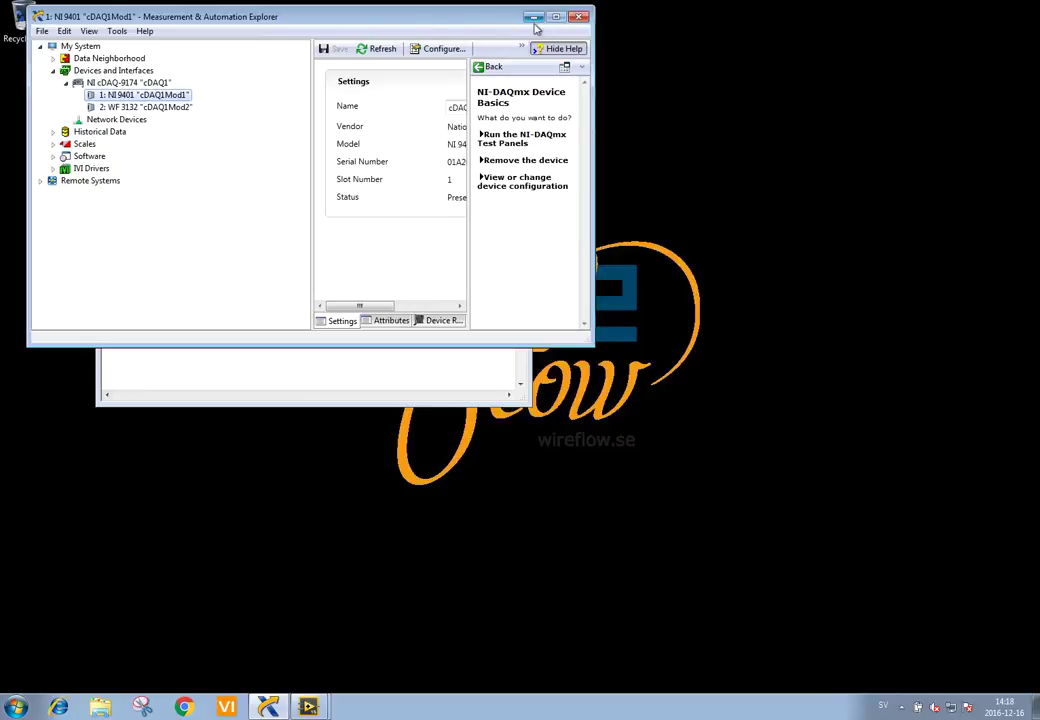
left_click(534, 17)
- Switch to LabVIEW and search the NI Example Finder for examples with the keyword WF3132
left_click(282, 72)
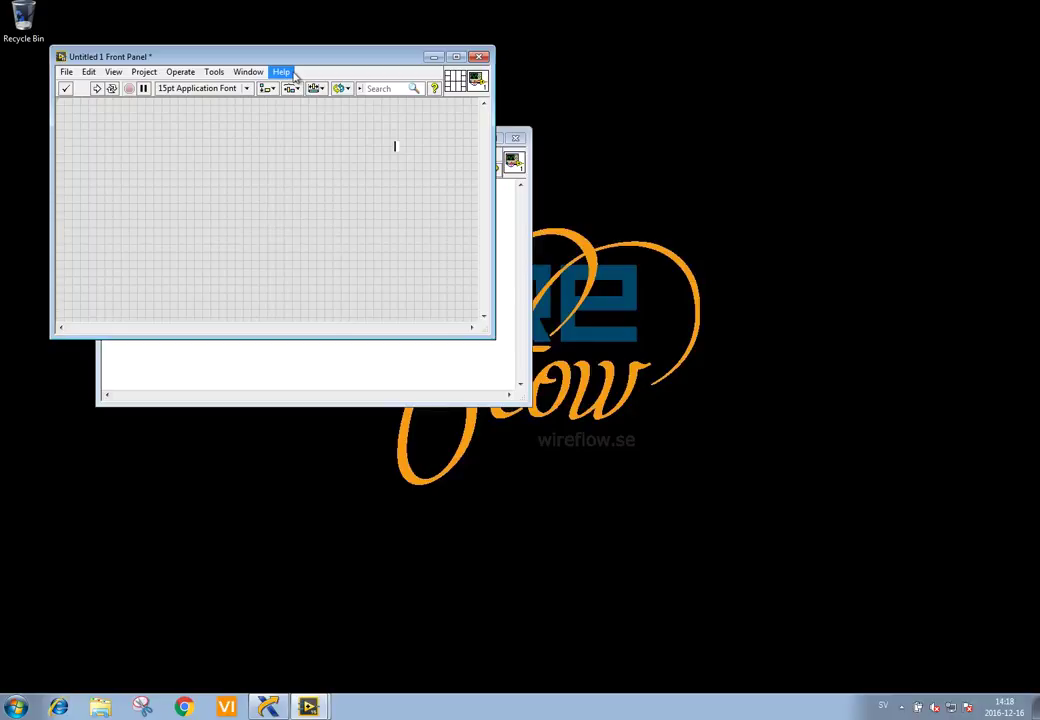
left_click(324, 162)
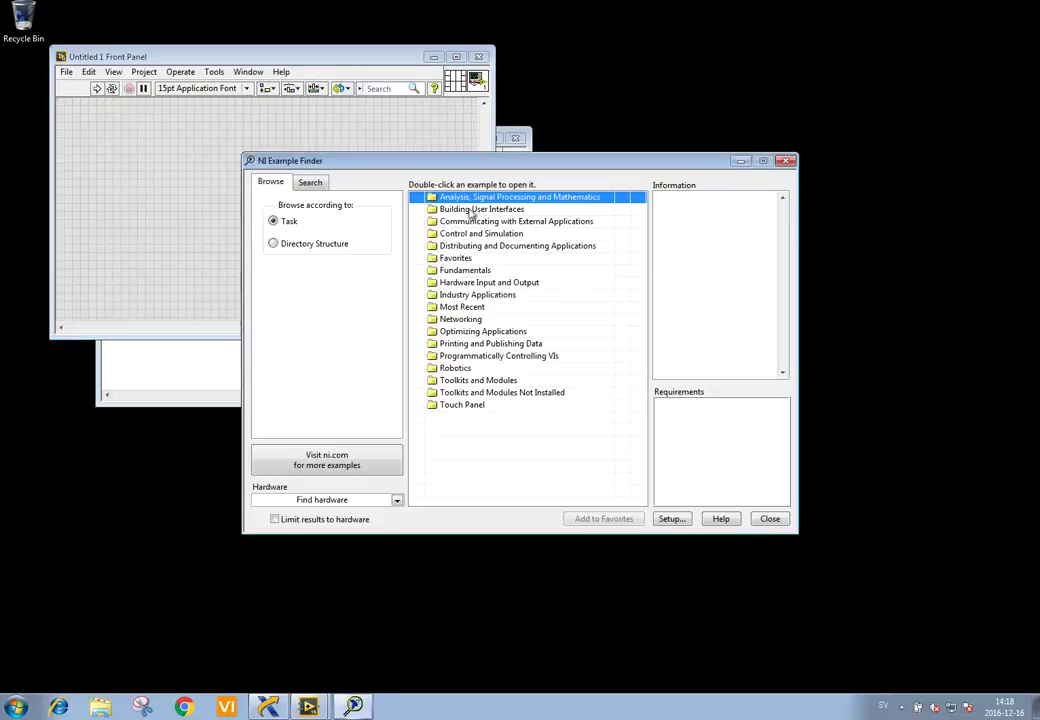
left_click(310, 183)
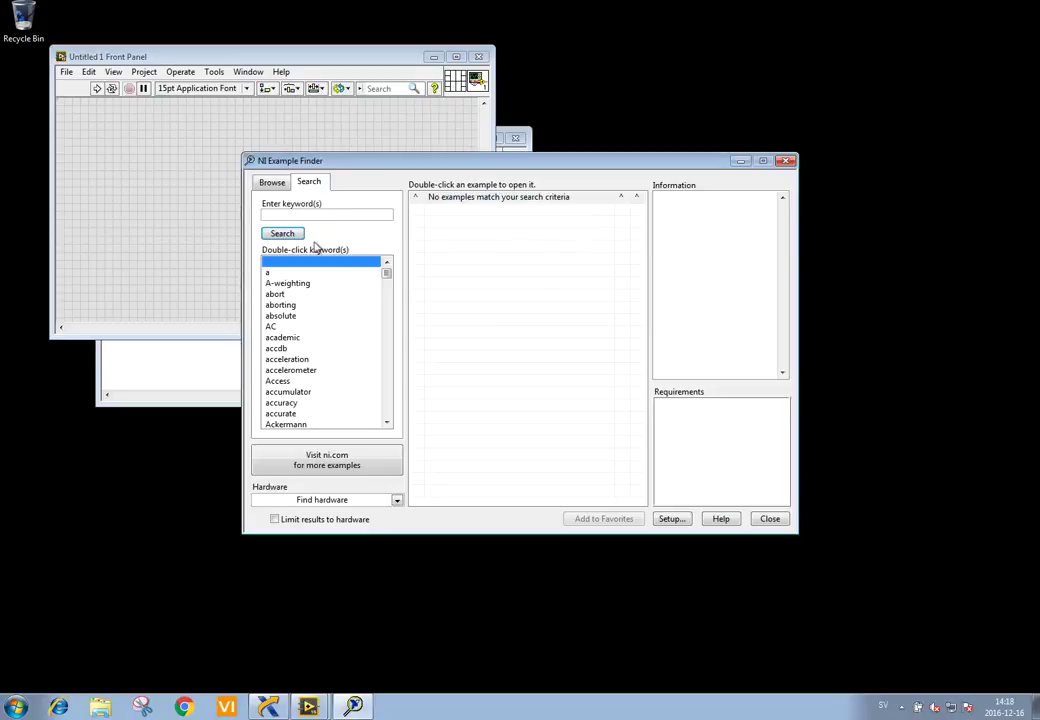
type("wf31")
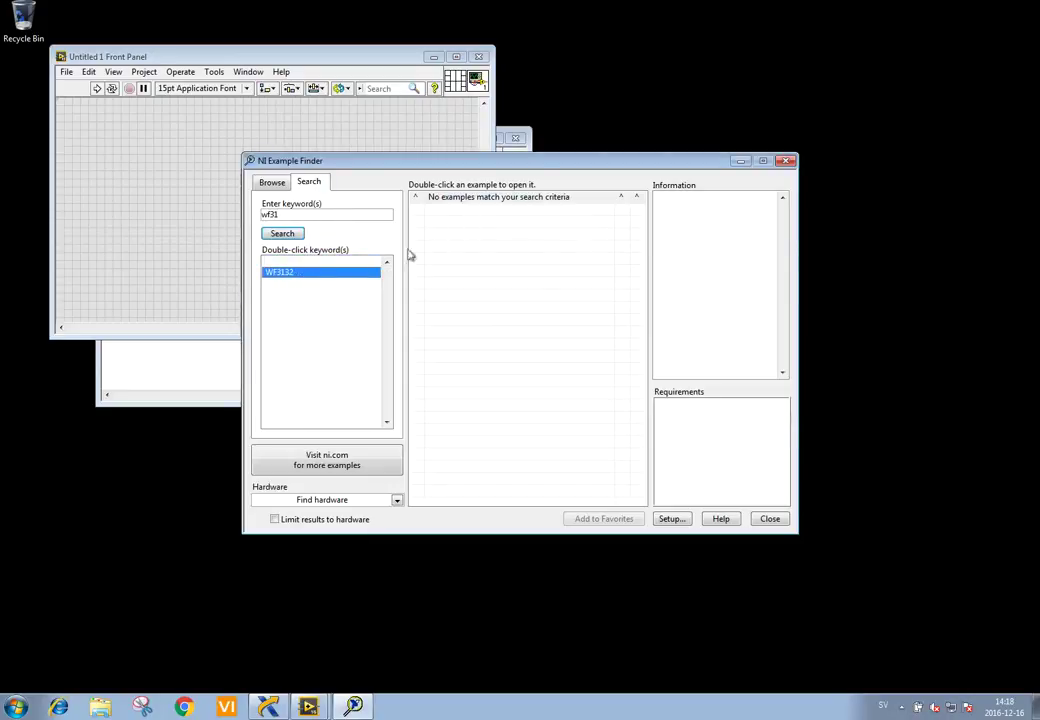
left_click(328, 278)
left_click(328, 278)
- Open the WF3132_cDAQ-ModeSelection.vi example, close the NI Example Finder and reposition the example's front panel on the desktop
double_click(485, 210)
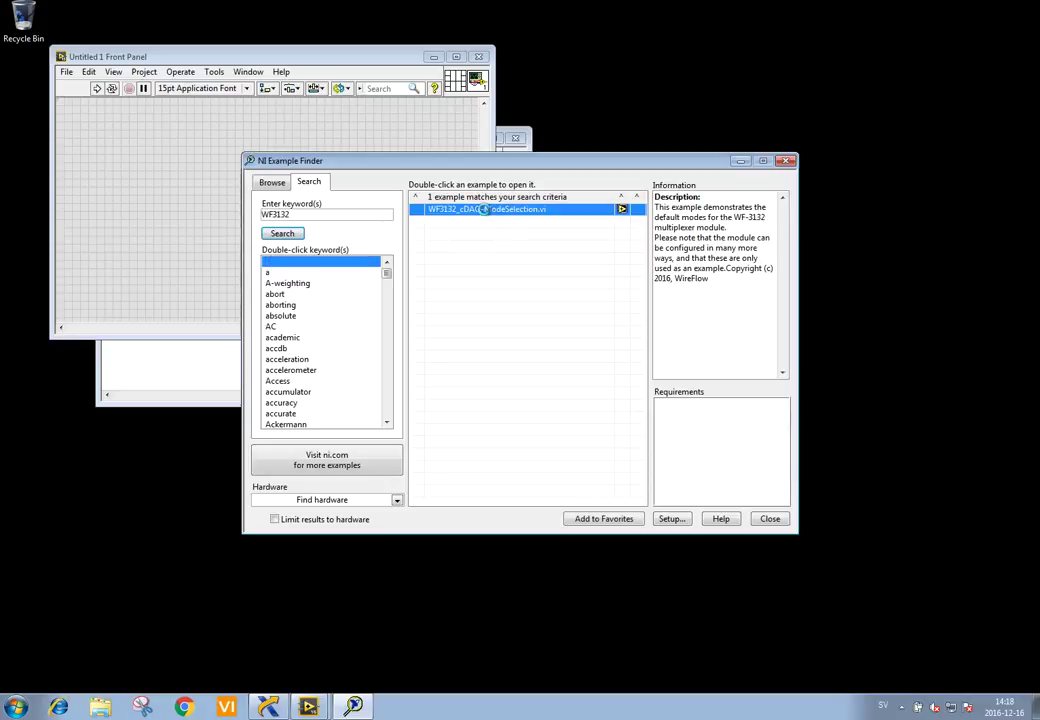
left_click(601, 481)
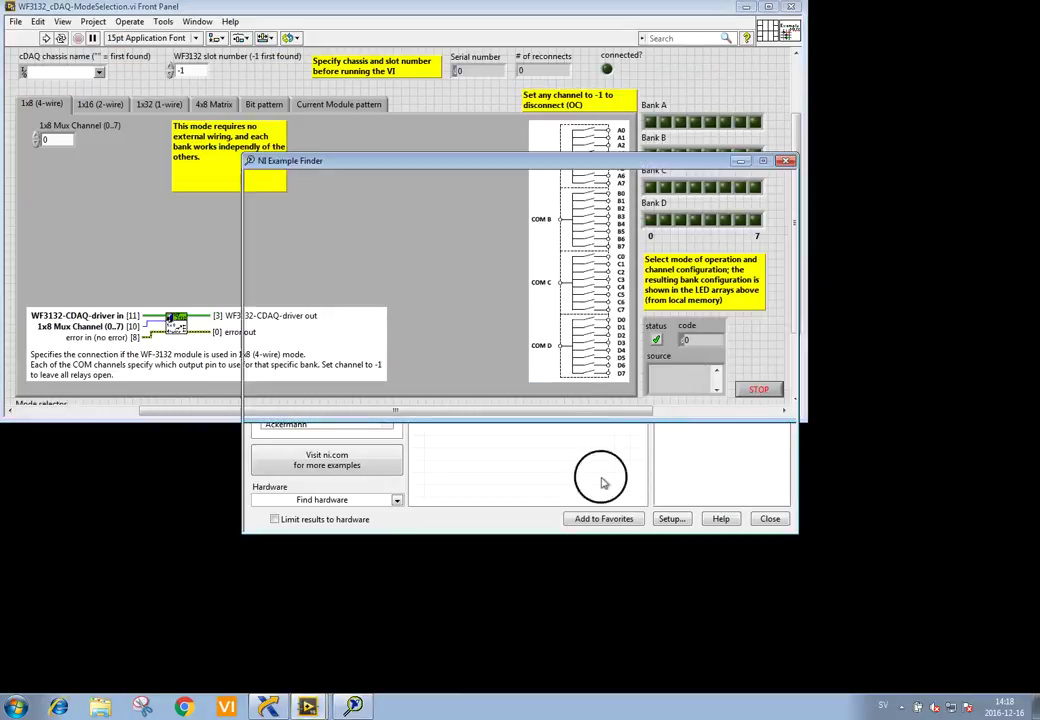
left_click(770, 518)
left_click_drag(546, 14, 633, 94)
double_click(317, 130)
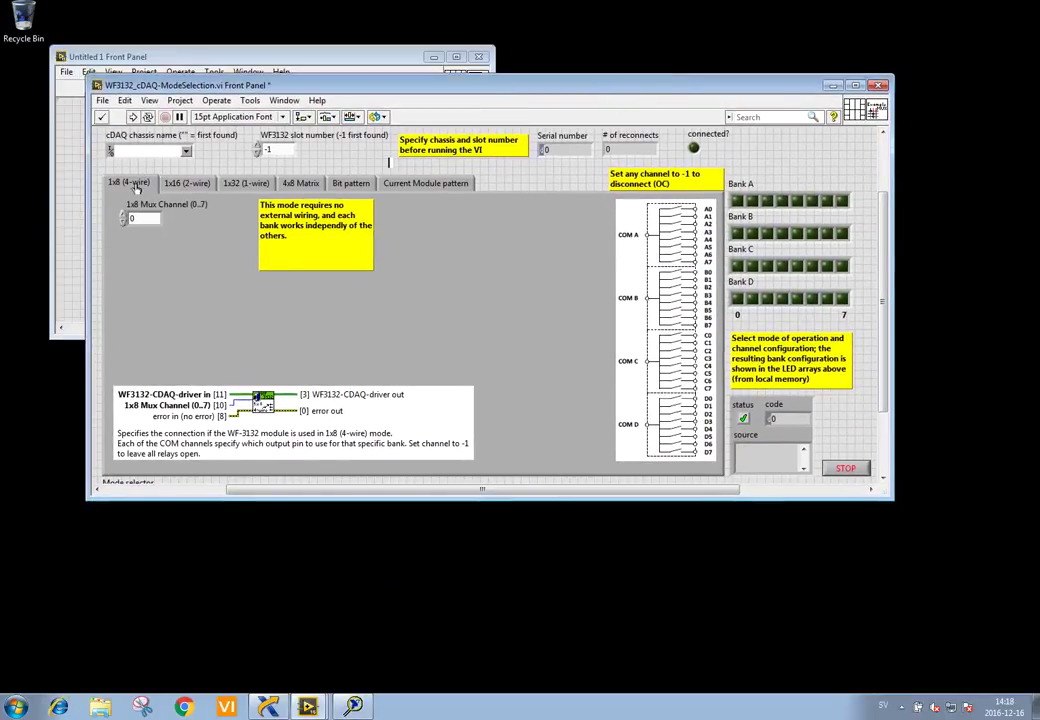
- Review the channel controls, wiring notes and relay diagrams of the 1x8, 1x16, 1x32, 4x8 Matrix and Bit pattern modes
left_click(196, 188)
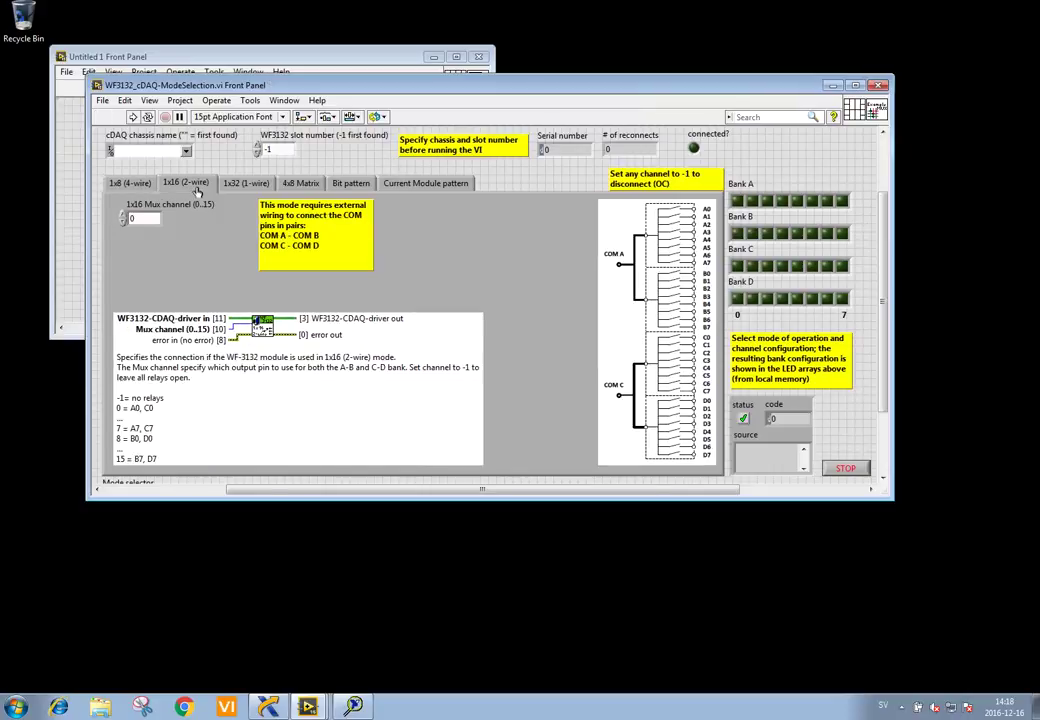
left_click(234, 184)
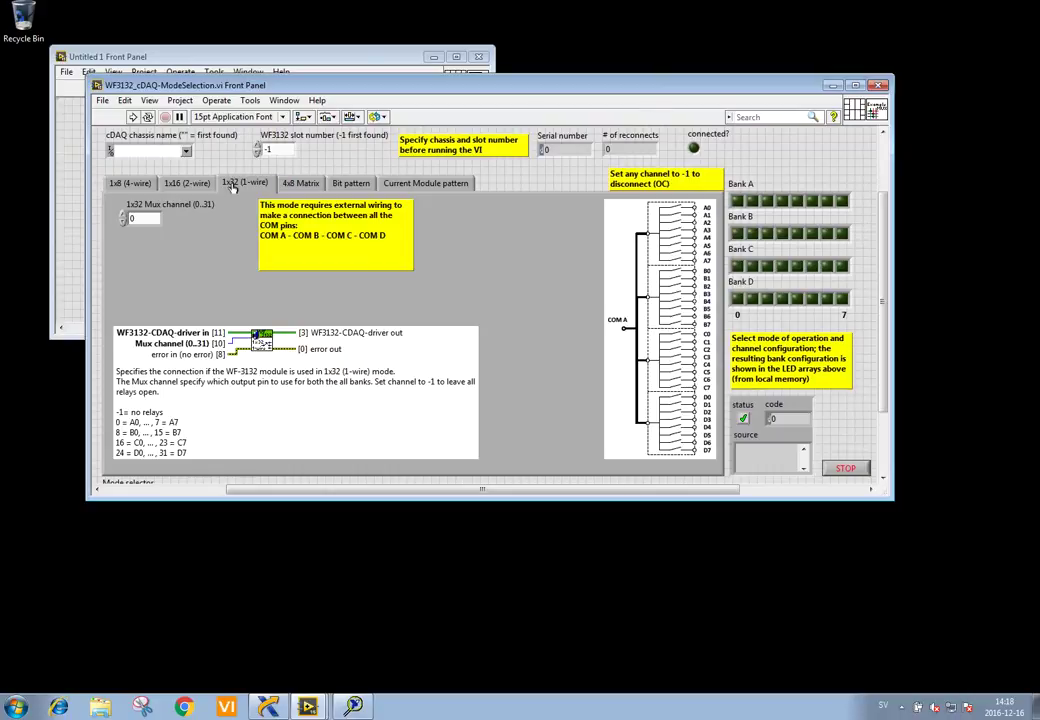
left_click(300, 184)
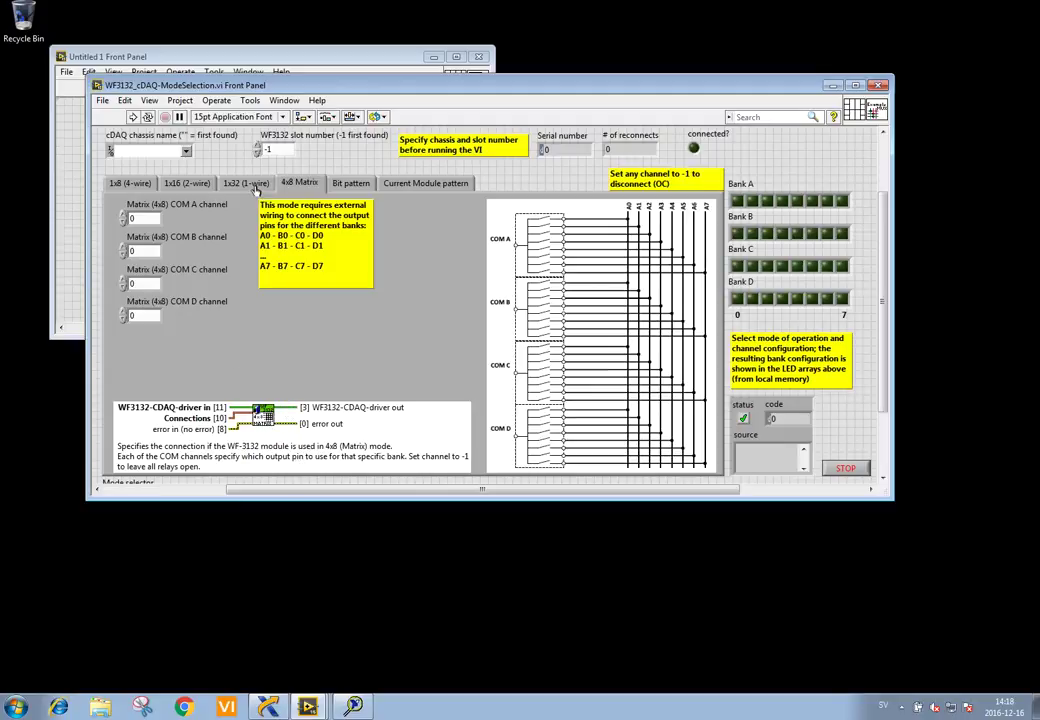
left_click(186, 183)
left_click(129, 183)
left_click(186, 183)
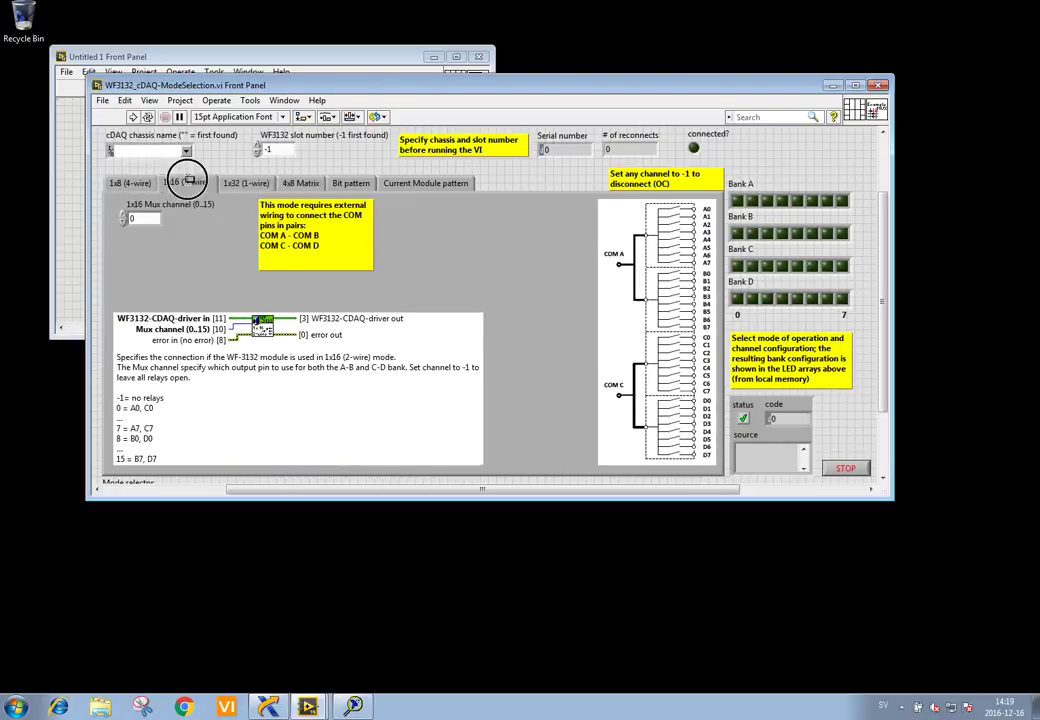
left_click(250, 186)
left_click(304, 184)
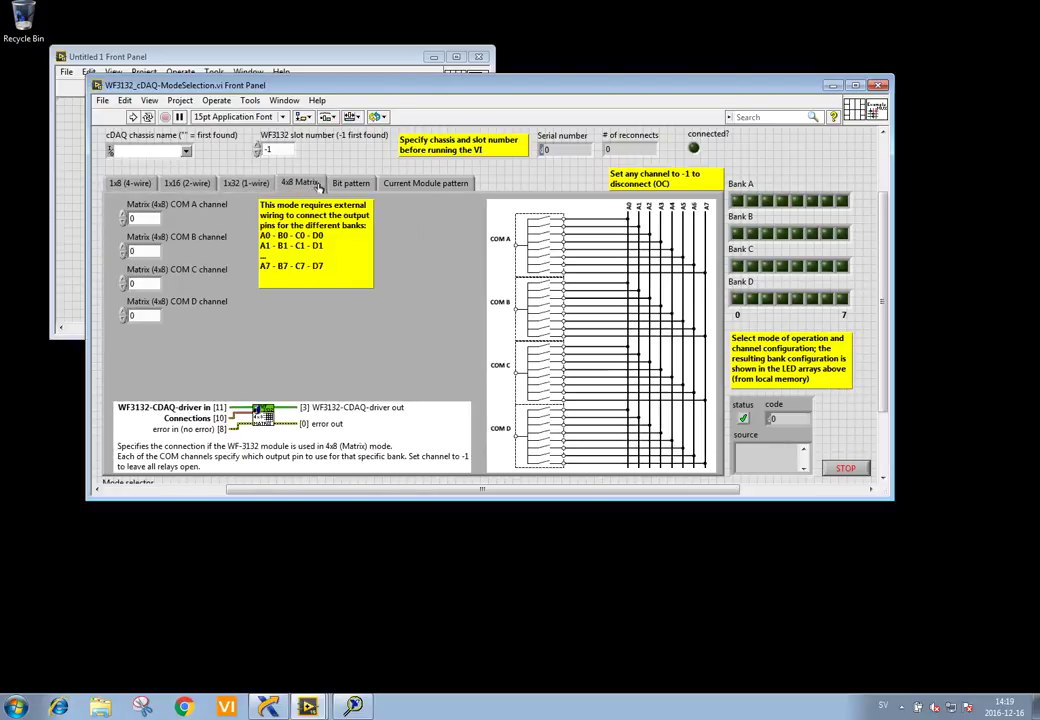
left_click(350, 183)
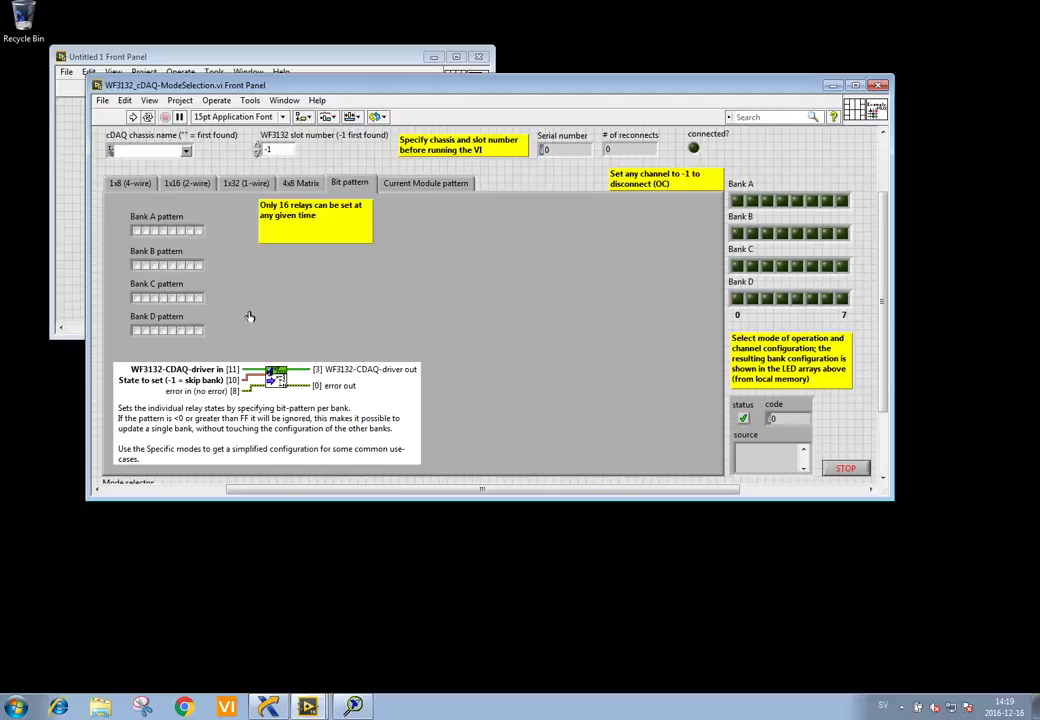
- Return to 1x8 (4-wire) mode and run the VI with a blank chassis name and slot number -1
left_click(131, 188)
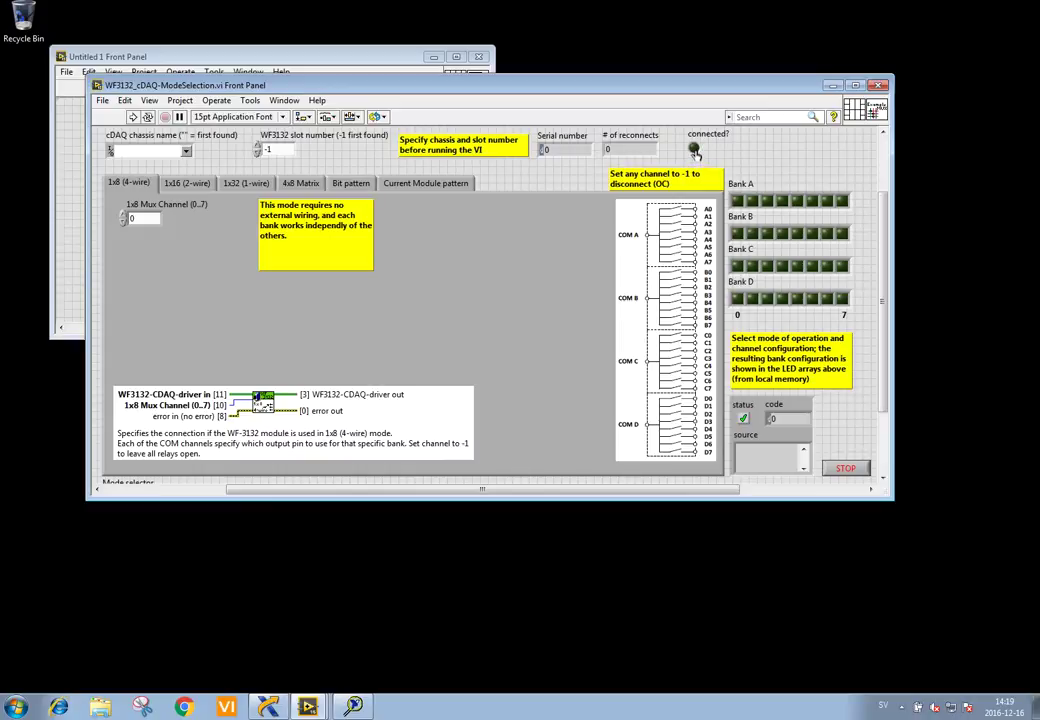
left_click(643, 149)
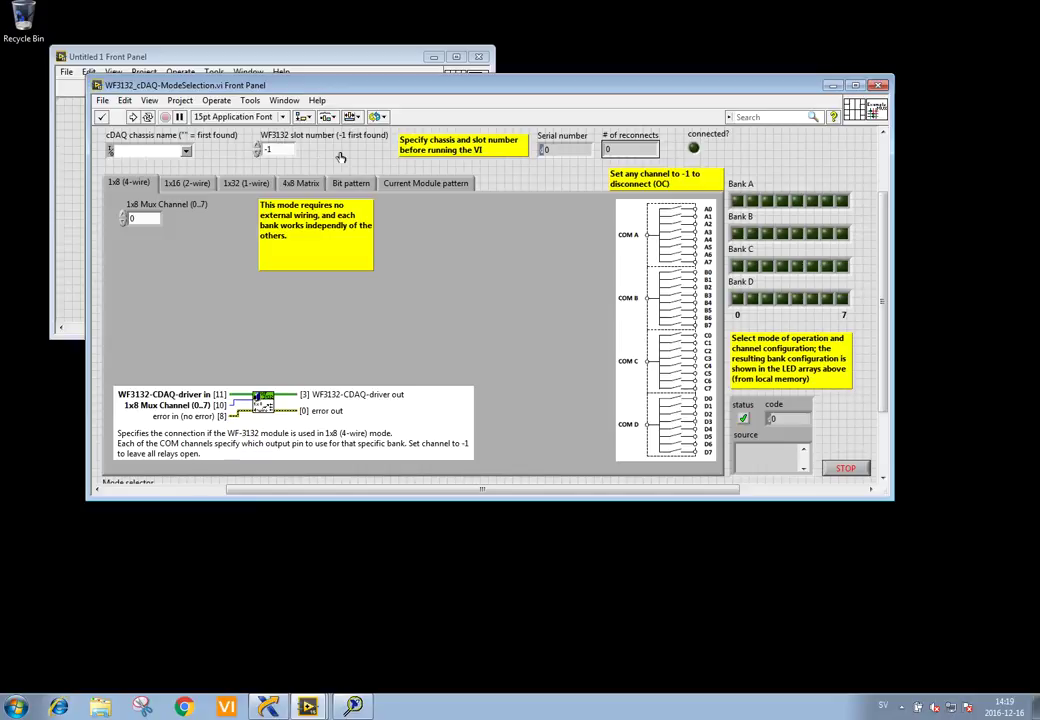
left_click(133, 117)
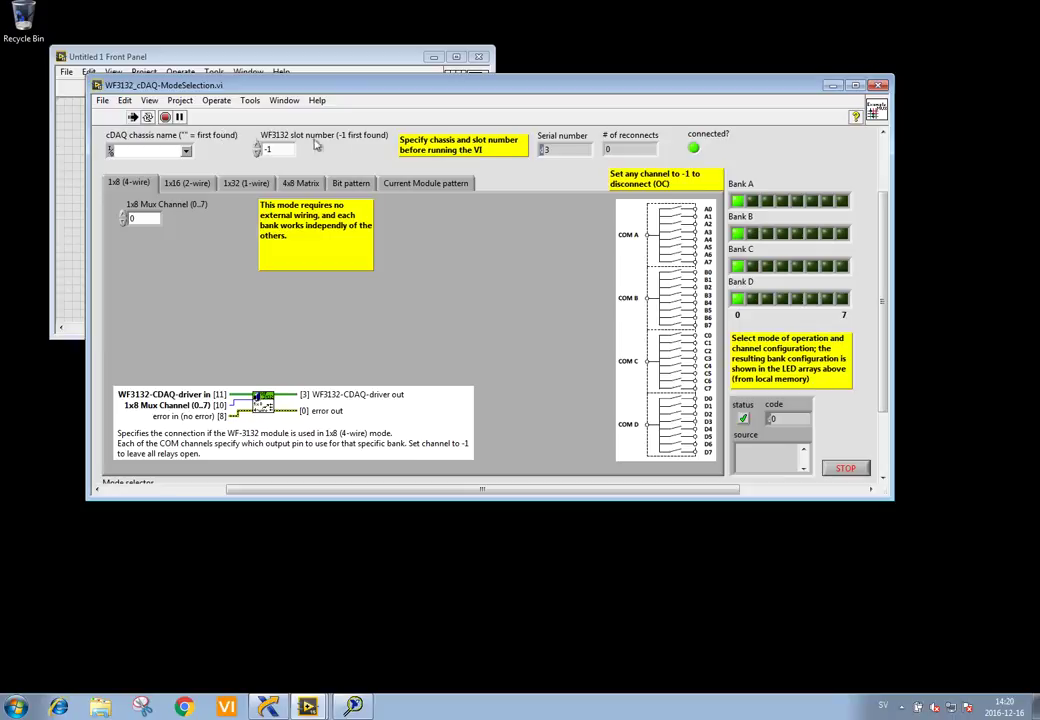
left_click(553, 178)
- Step the 1x8 mux channel up from 0 to 5 and back down to 0 while the VI runs
left_click(152, 218)
left_click(124, 215)
left_click(124, 215)
left_click(124, 215)
left_click(124, 215)
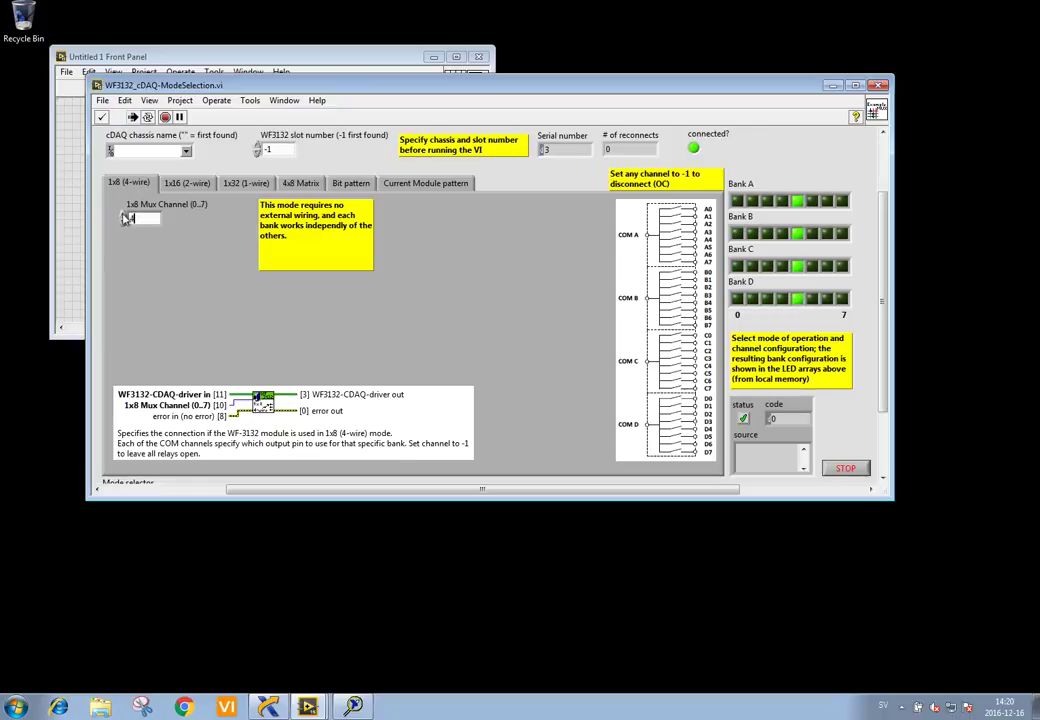
left_click(124, 215)
left_click(124, 222)
left_click(124, 222)
left_click(124, 222)
left_click(124, 222)
left_click(124, 222)
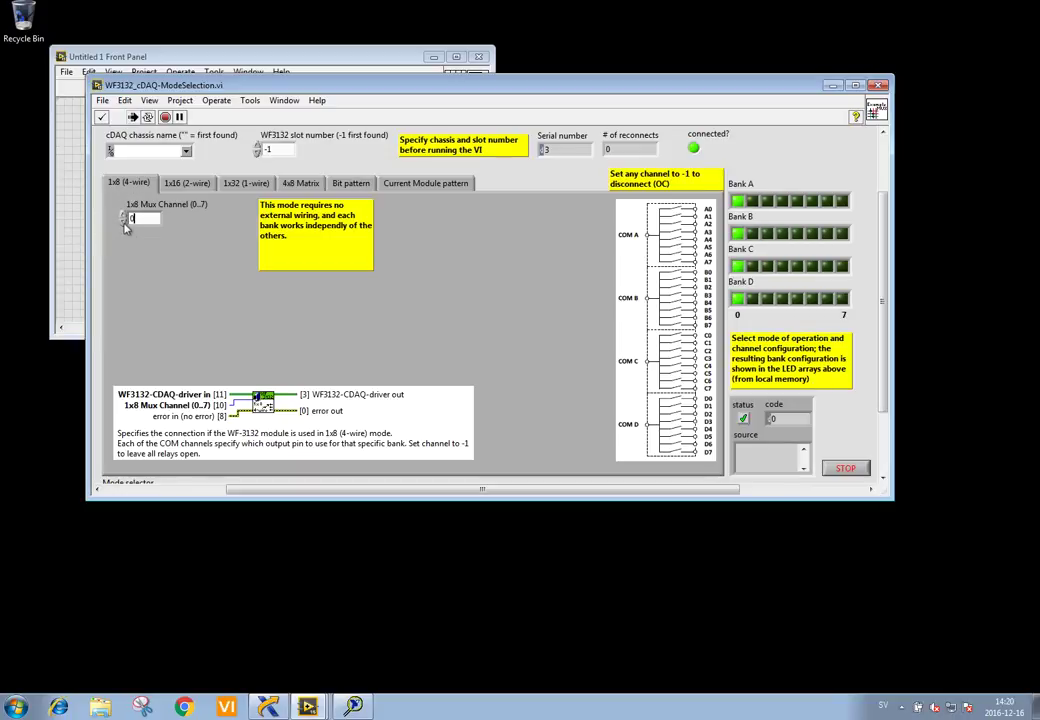
- Switch to 1x16 (2-wire) mode and step the mux channel up to 14 and back down to 0
left_click(184, 187)
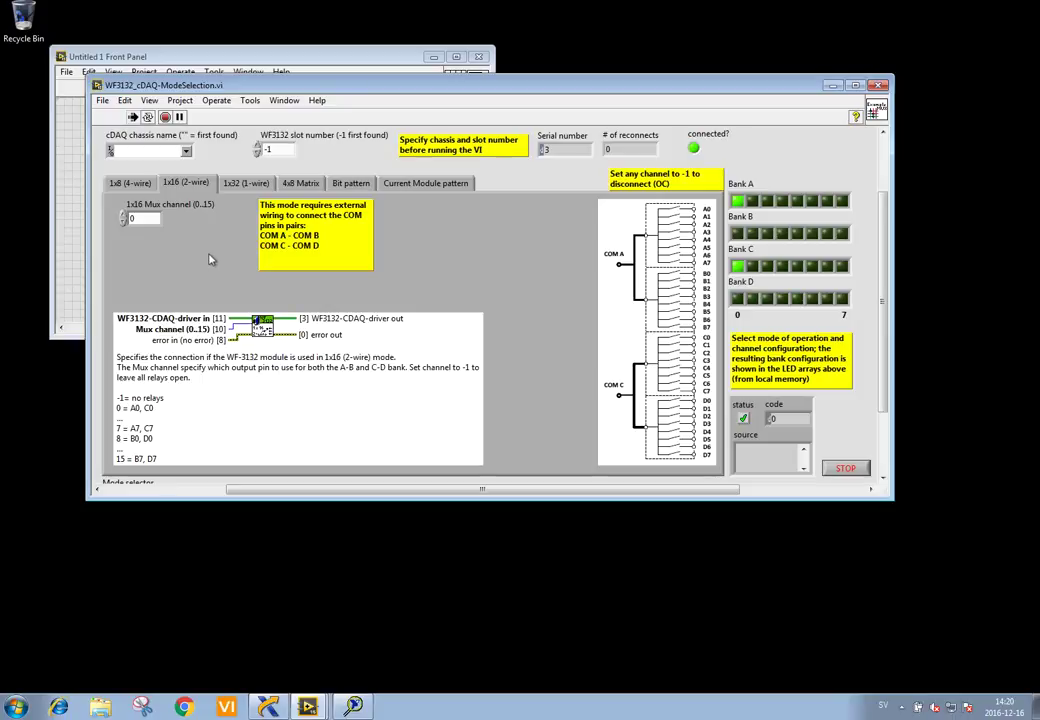
left_click(124, 215)
left_click(124, 215)
left_click(124, 215)
left_click(124, 215)
left_click(124, 215)
left_click(124, 215)
left_click(124, 215)
left_click(124, 215)
left_click(124, 215)
left_click(124, 215)
left_click(124, 215)
left_click(124, 215)
left_click(124, 215)
left_click(124, 215)
left_click(124, 222)
left_click(124, 222)
left_click(124, 222)
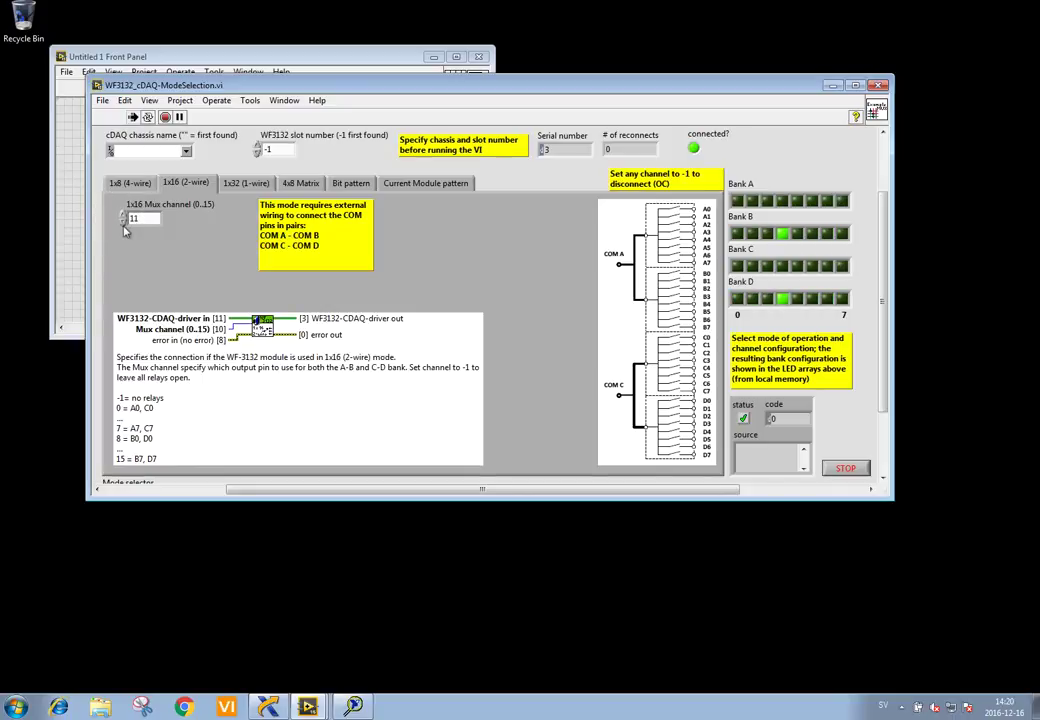
double_click(124, 222)
double_click(124, 222)
double_click(124, 222)
left_click(124, 222)
double_click(124, 222)
double_click(124, 222)
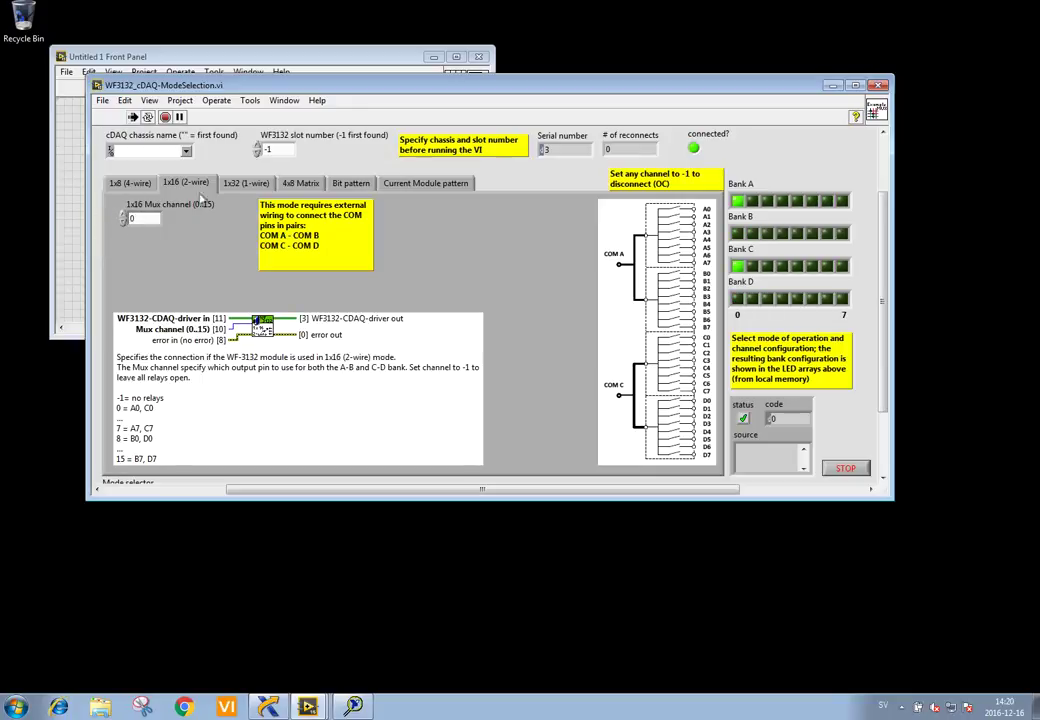
- Switch to 1x32 (1-wire) mode and raise the mux channel to 25
left_click(237, 187)
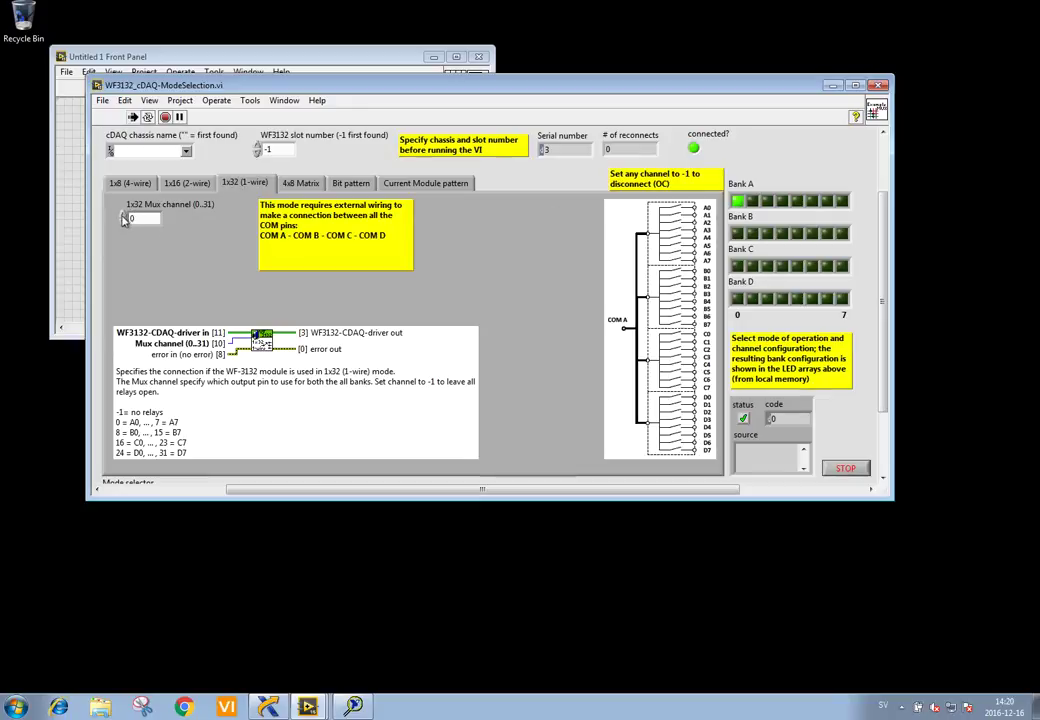
left_click(123, 215)
left_click(123, 215)
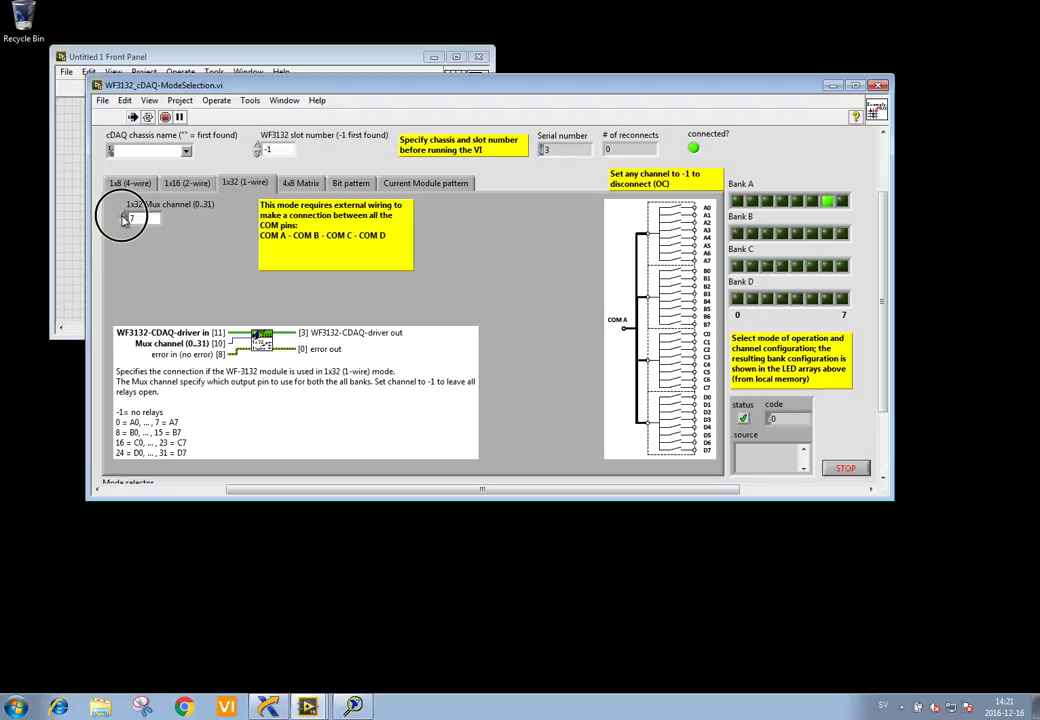
left_click(123, 215)
left_click(123, 215)
left_click(123, 215)
left_click(123, 215)
left_click(123, 215)
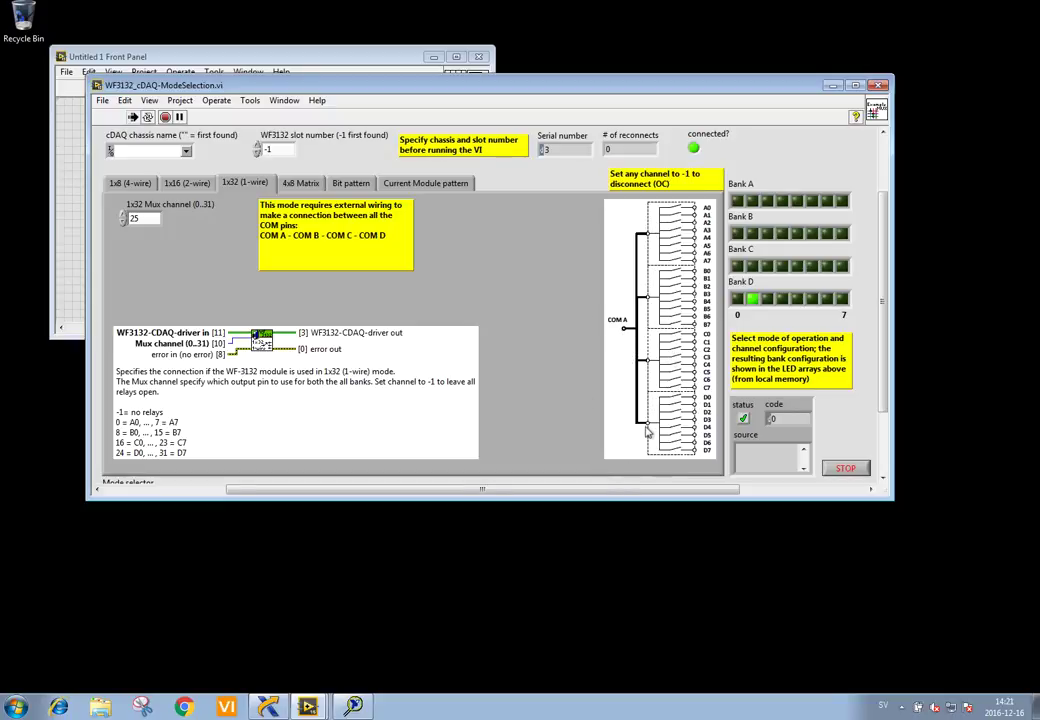
- Switch to 4x8 Matrix mode and set the COM A channel to 5 and the COM B channel to 2
left_click(196, 184)
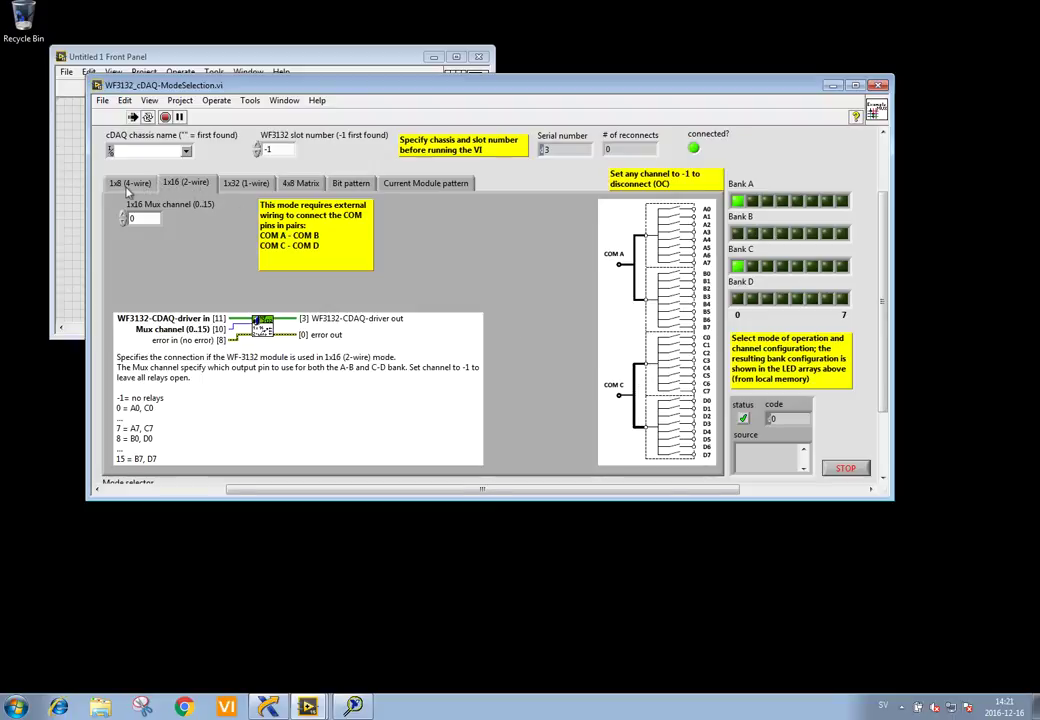
left_click(129, 188)
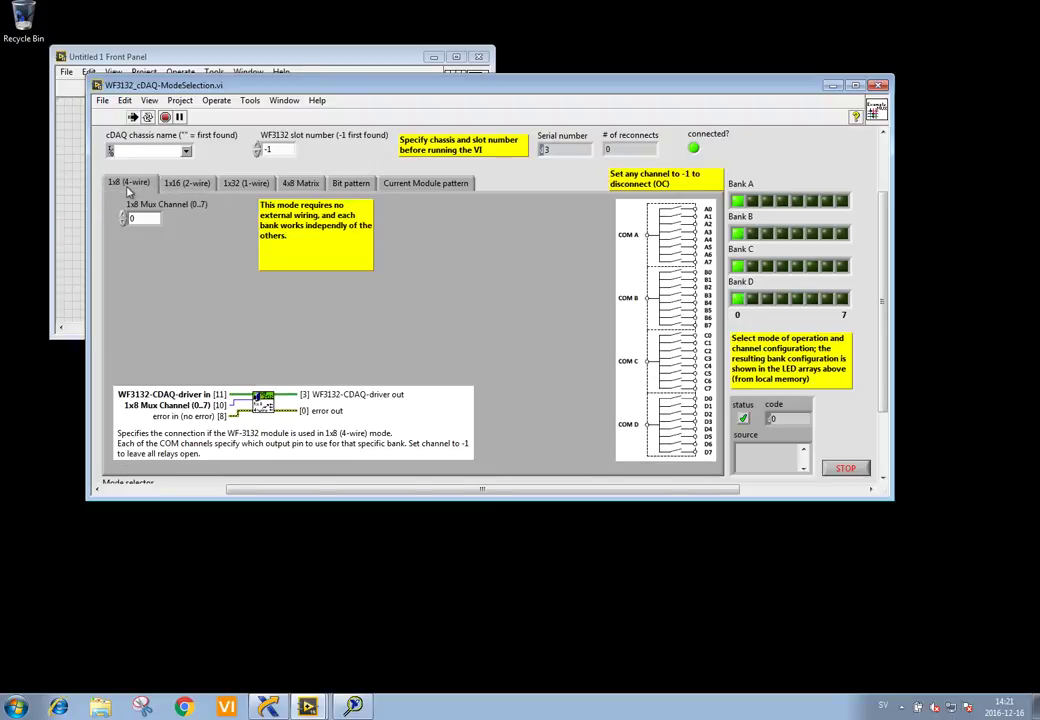
left_click(310, 186)
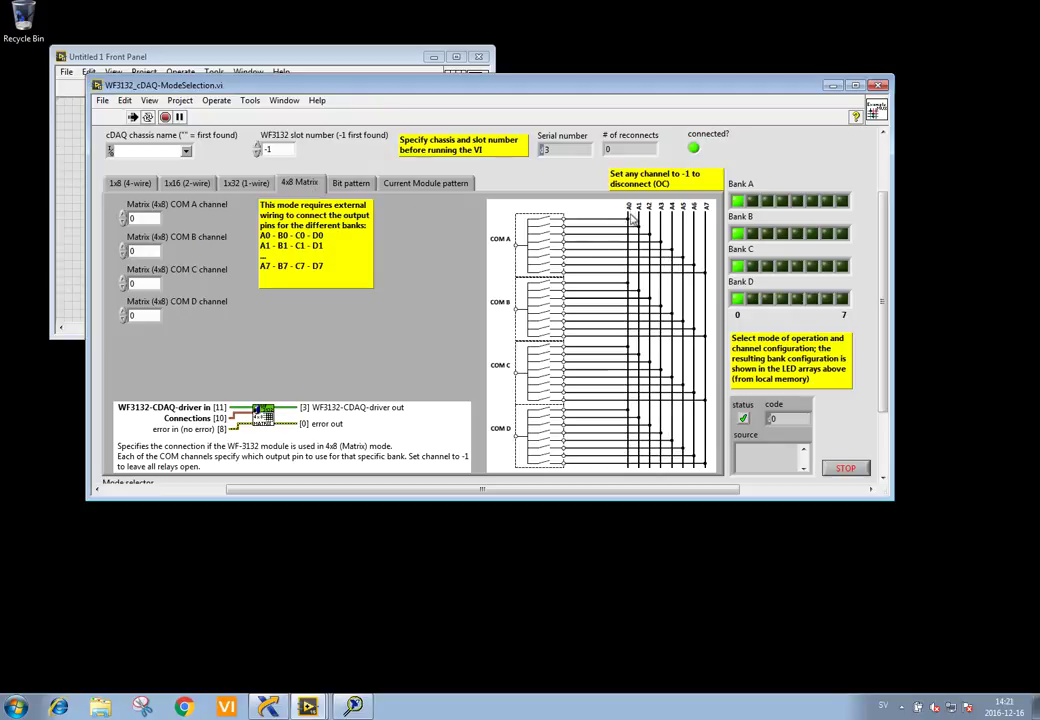
left_click(146, 218)
type("5")
left_click(142, 251)
type("1")
key("BackSpace")
type("2")
- Set the matrix COM C channel to 4 and the COM D channel to 6
left_click(144, 284)
type("2")
key("Up")
key("Up")
left_click(148, 313)
key("Up")
key("Up")
key("Up")
key("Up")
key("Up")
key("Up")
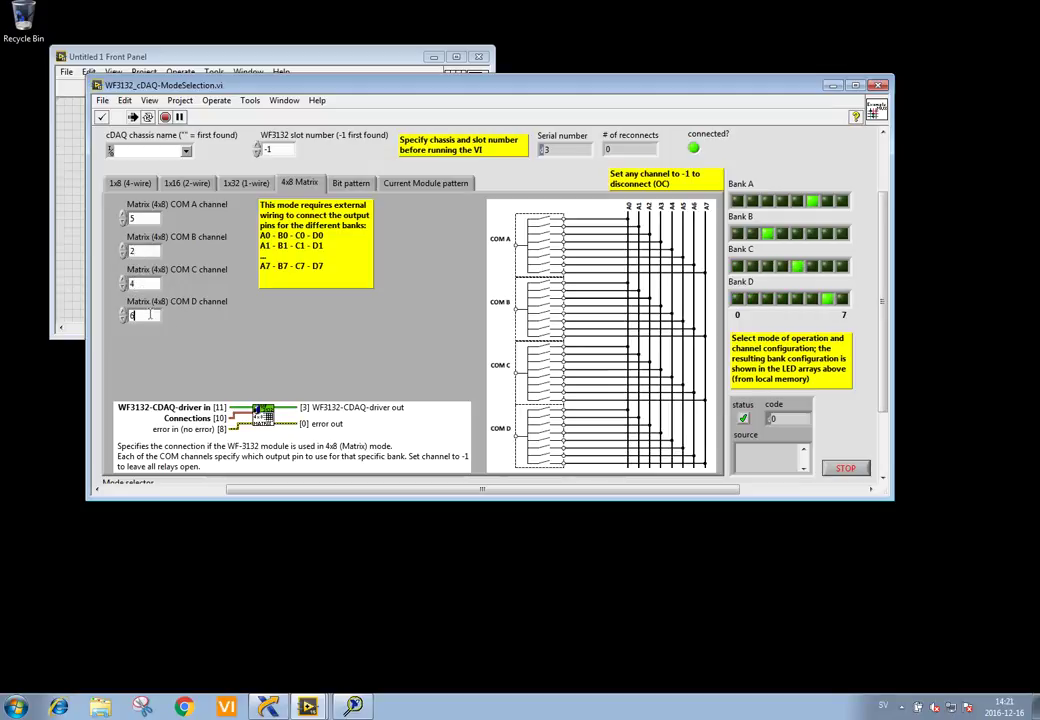
double_click(150, 314)
- Switch to Bit pattern mode and enable relays 1, 3 and 4 in Bank A and relays 2, 4 and 6 in Bank B
left_click(360, 184)
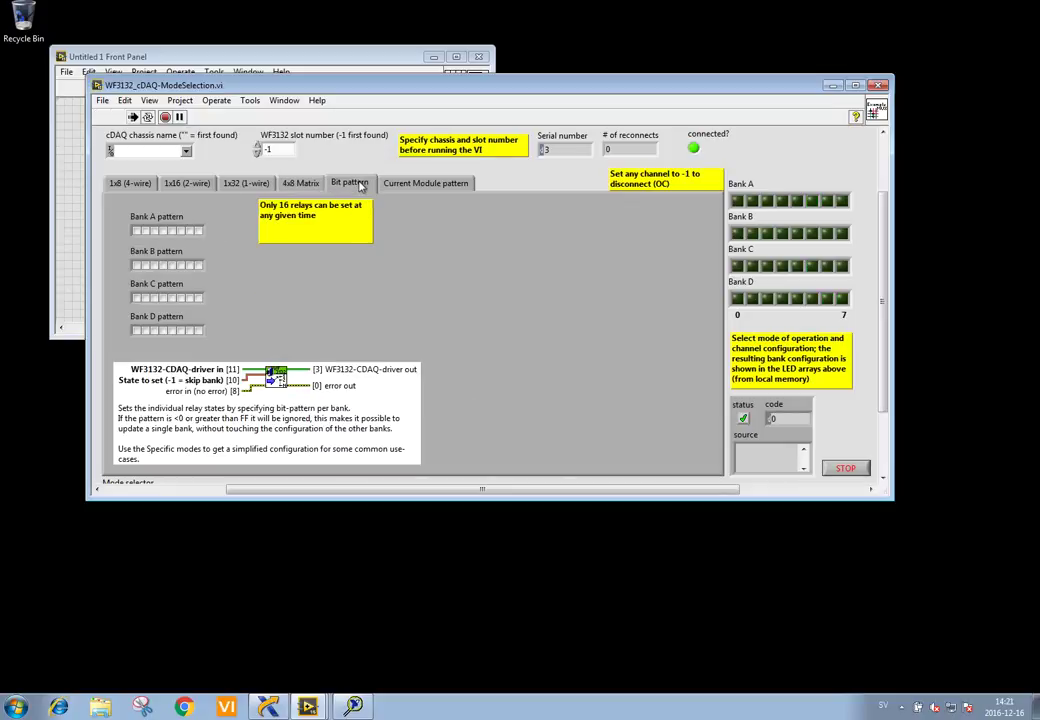
left_click(145, 231)
left_click(171, 231)
left_click(163, 231)
left_click(154, 265)
left_click(171, 265)
left_click(189, 265)
- Enable relays 0, 1, 3 and 5 in the Bank C pattern and relays 1, 3 and 4 in the Bank D pattern
left_click(137, 298)
left_click(163, 298)
left_click(180, 298)
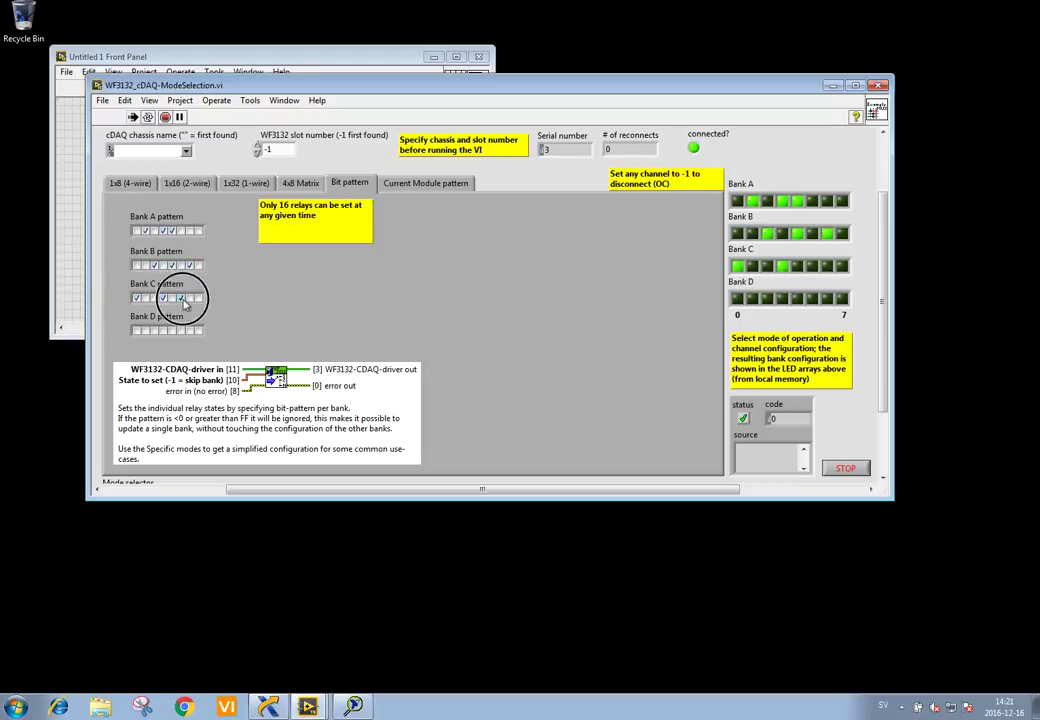
left_click(163, 330)
left_click(171, 330)
left_click(145, 330)
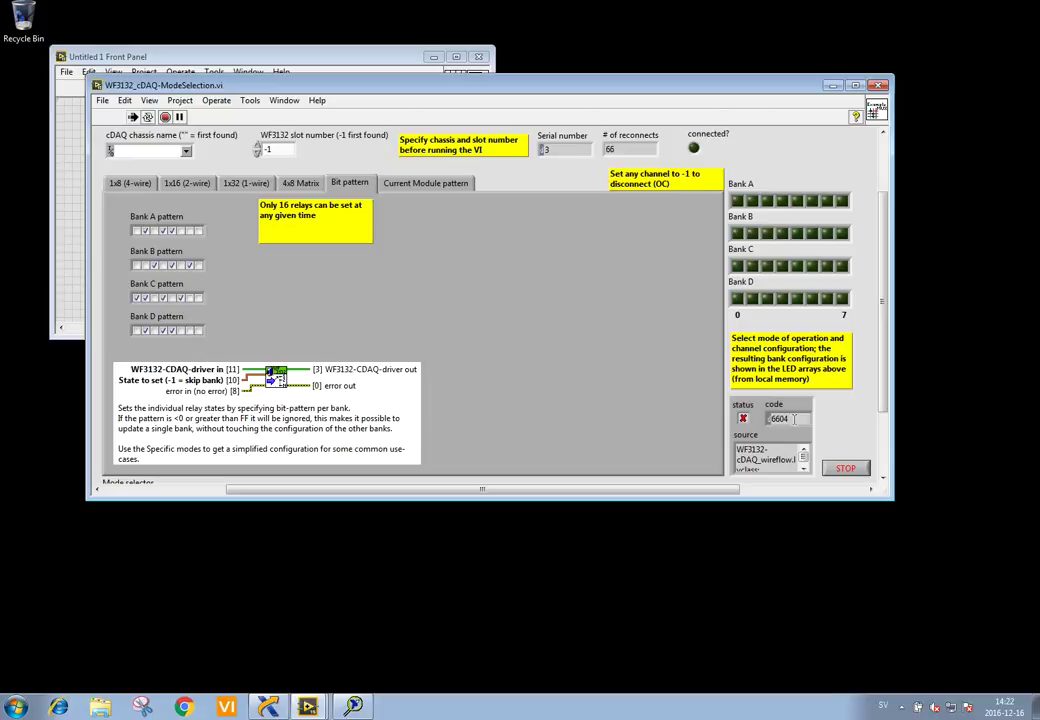
- Open the block diagram of the mode selection VI and move its window down to uncover more of the front panel
left_click(627, 148)
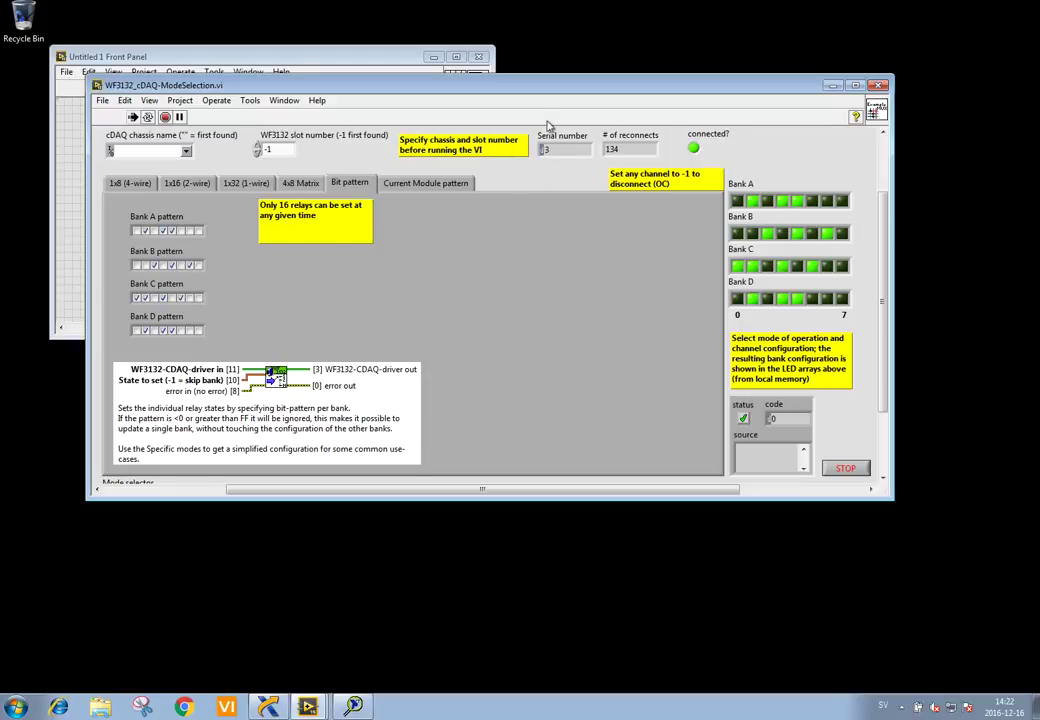
key("ctrl+e")
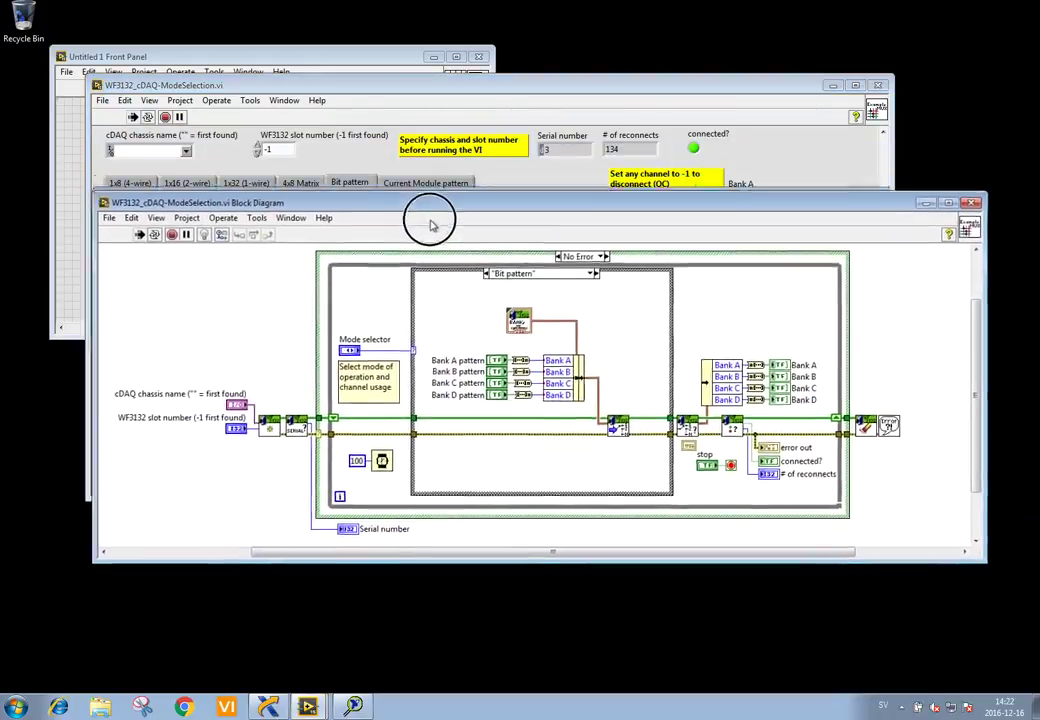
left_click_drag(432, 225, 421, 277)
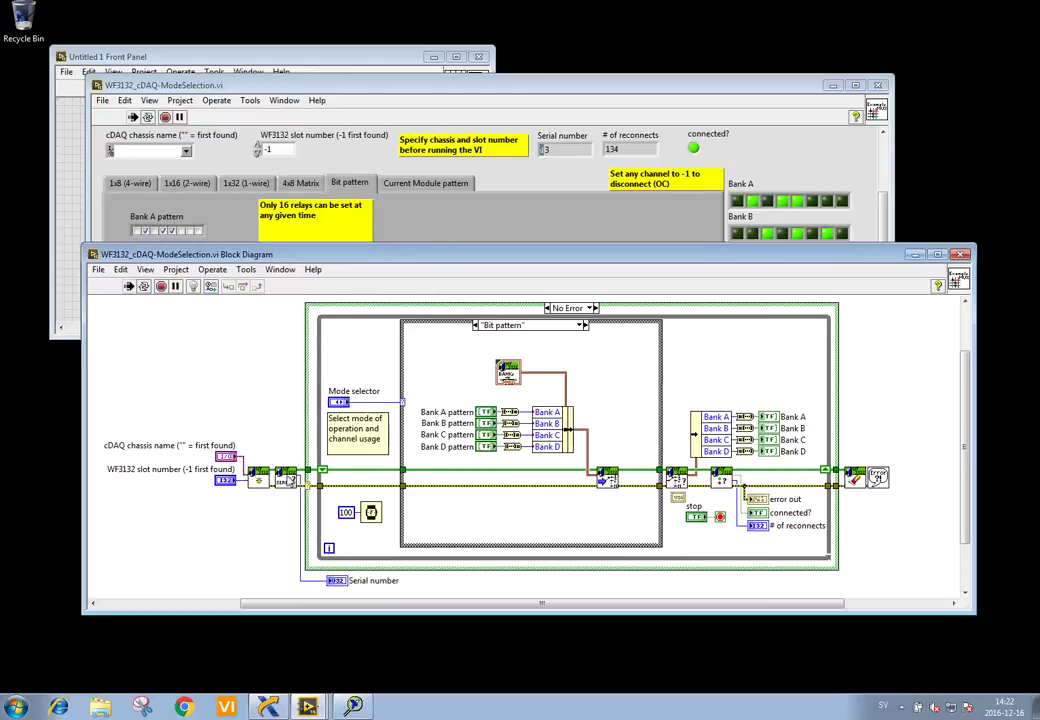
- Examine the case structure's mode cases on the block diagram, from 1x8 (4-wire) through to Bit pattern
left_click(550, 327)
left_click(567, 330)
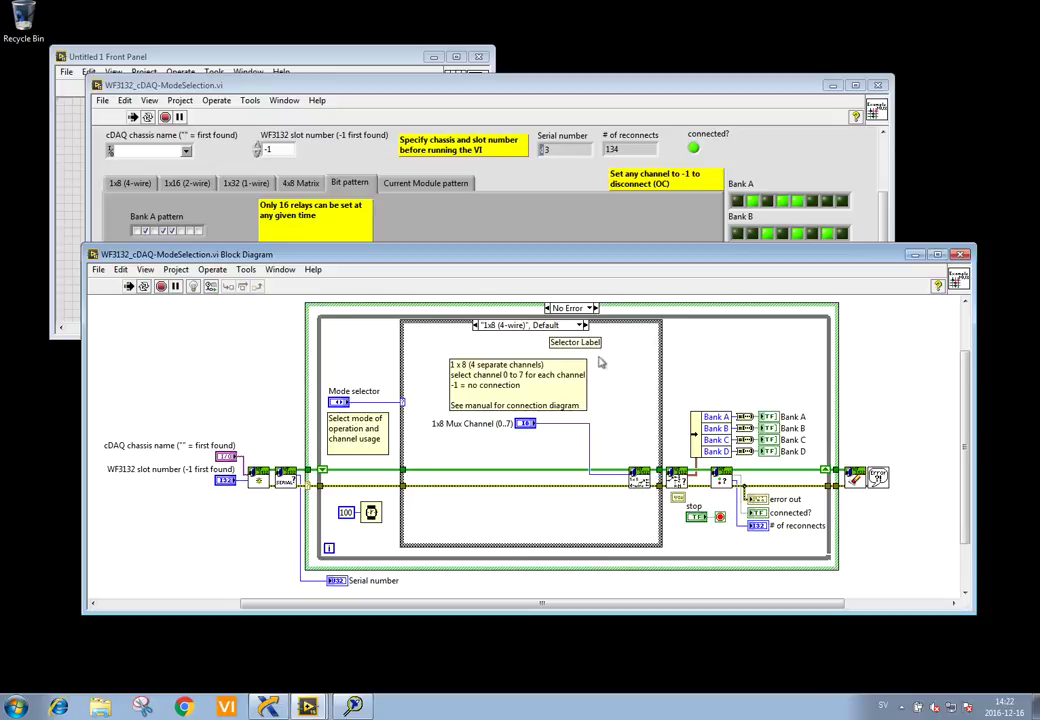
left_click(582, 325)
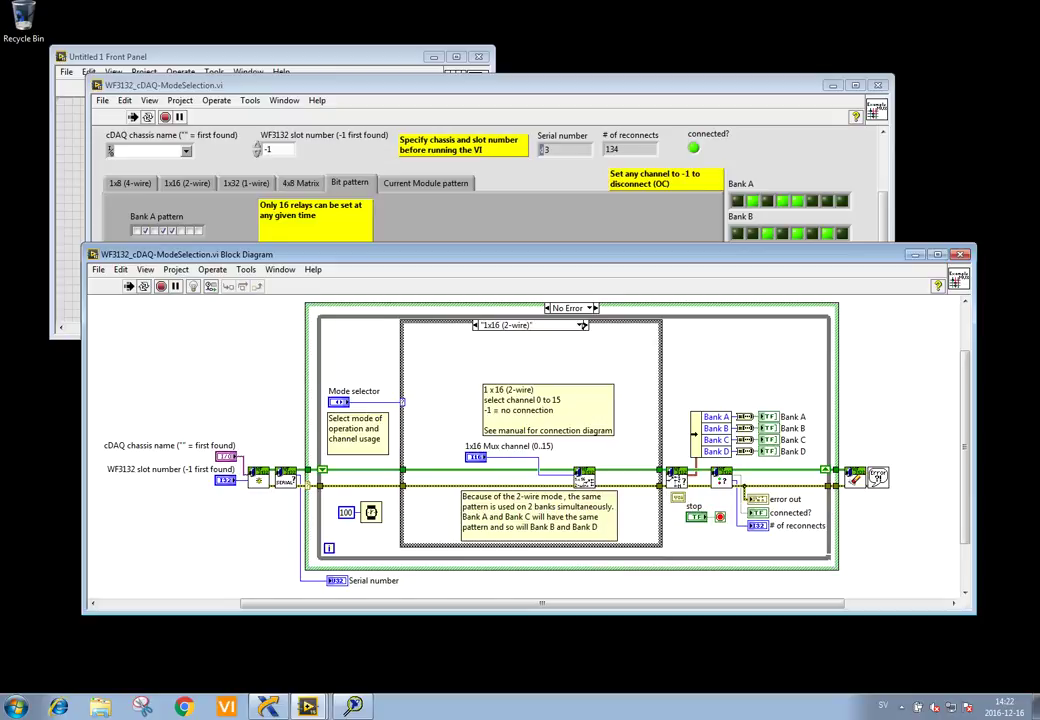
left_click(582, 325)
left_click(582, 325)
left_click(582, 325)
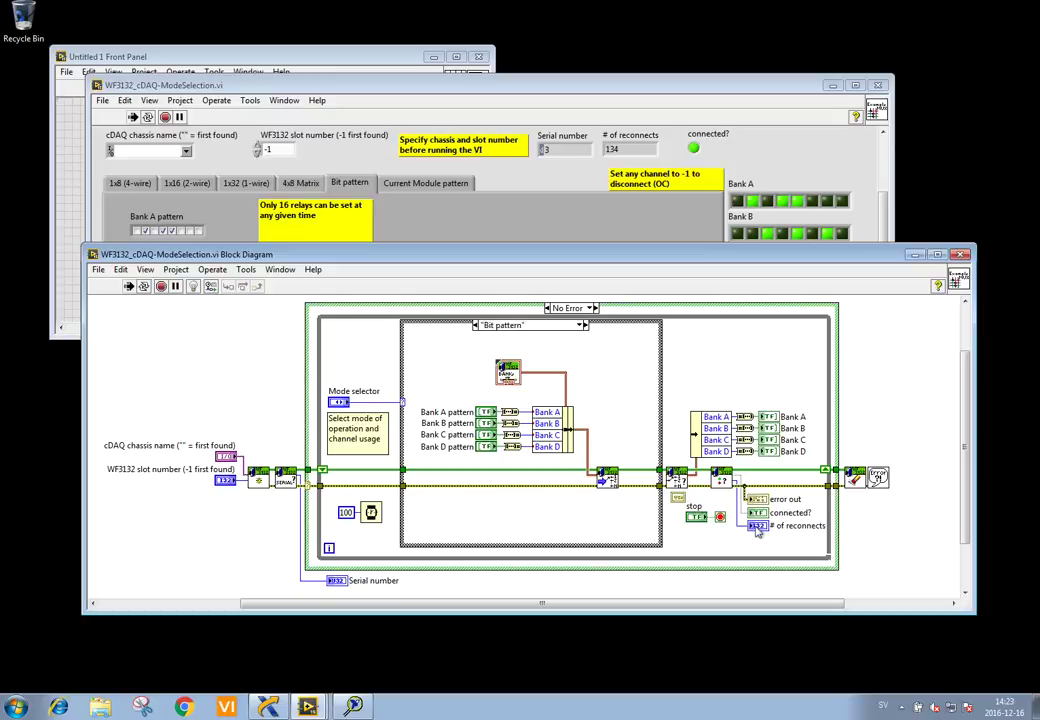
- Return to the front panel of the mode selection VI and stop the running example
left_click(580, 192)
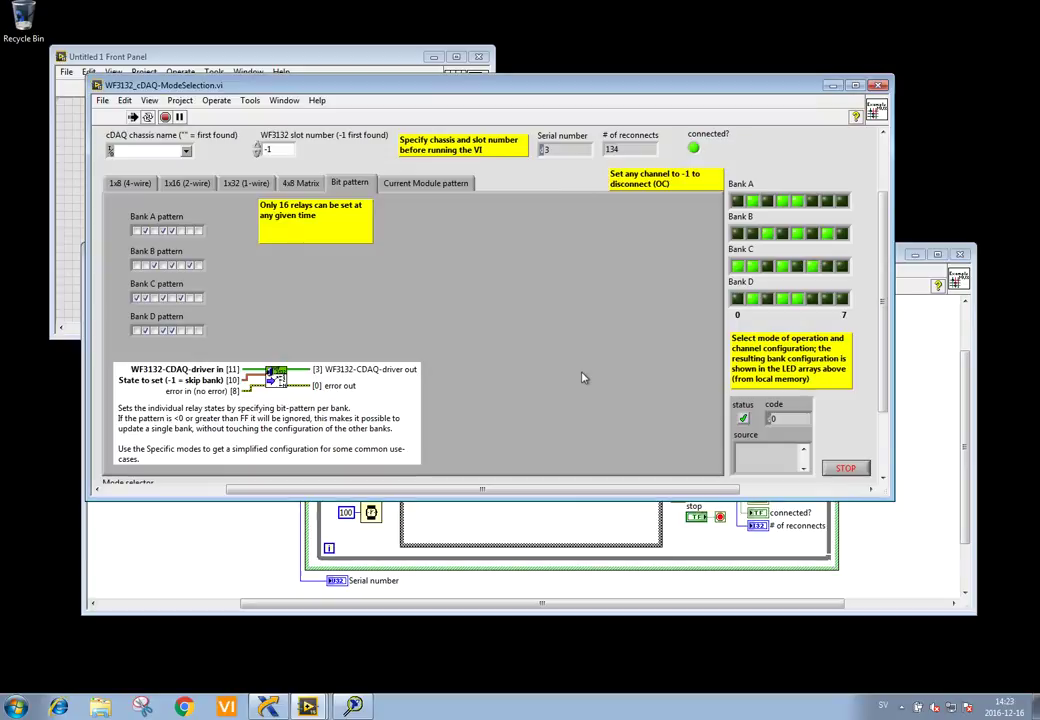
left_click(847, 469)
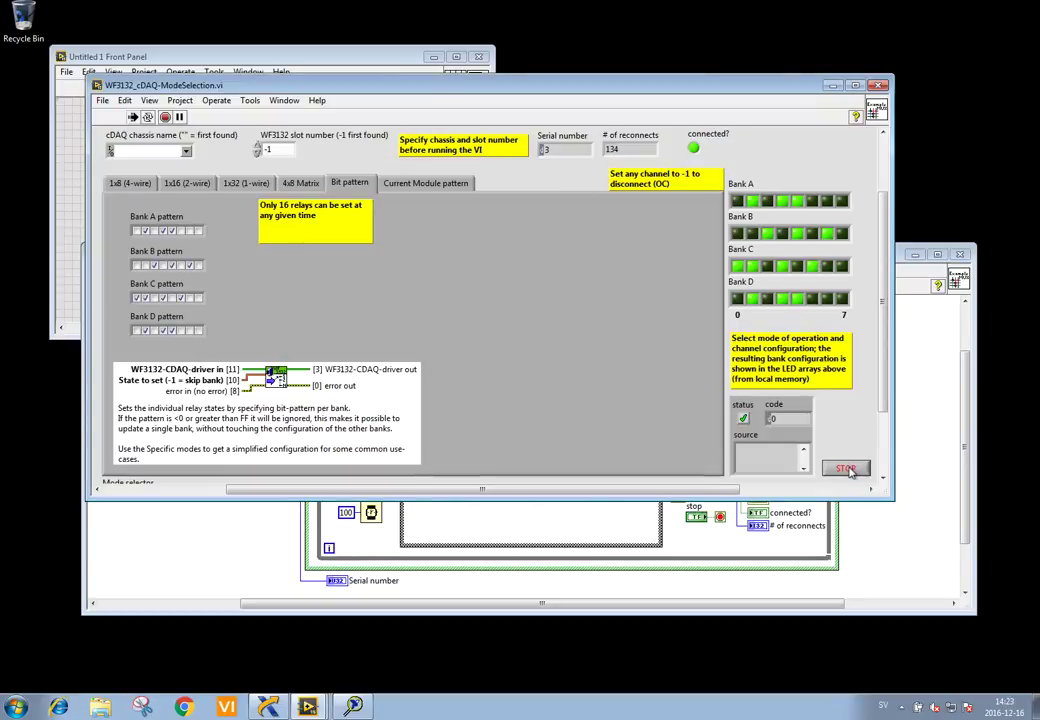